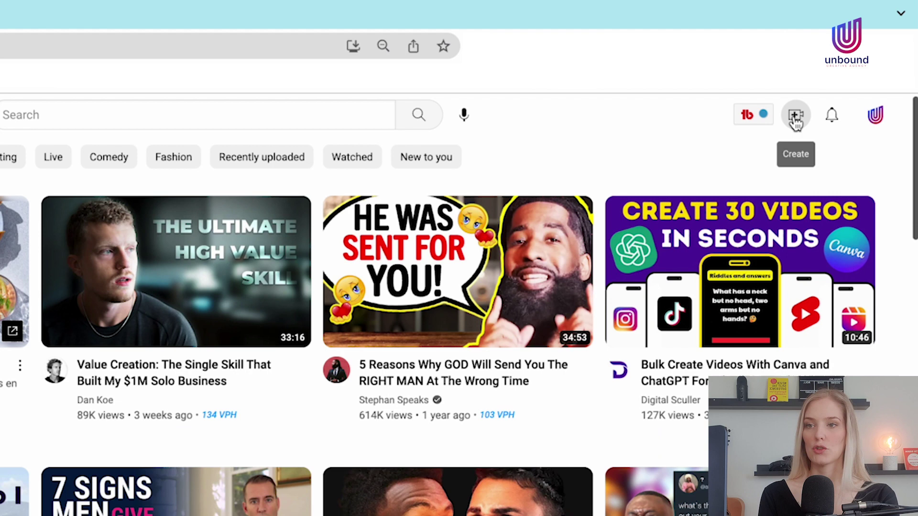
# Open the Upload videos dialog from the Create menu
pyautogui.click(795, 117)
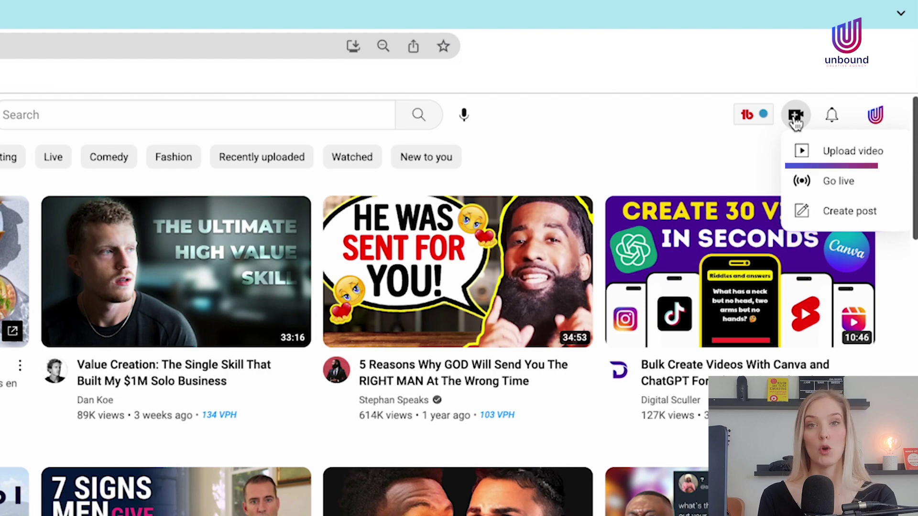
pyautogui.click(817, 154)
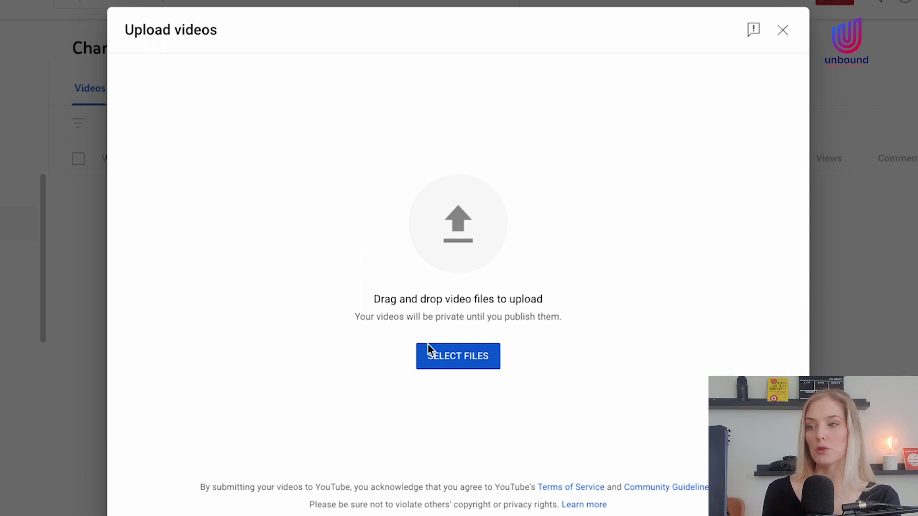
# Upload Social Content Script 14 Draft 1.mp4 from Documents > JDS IG > 1. social snippets
pyautogui.click(460, 357)
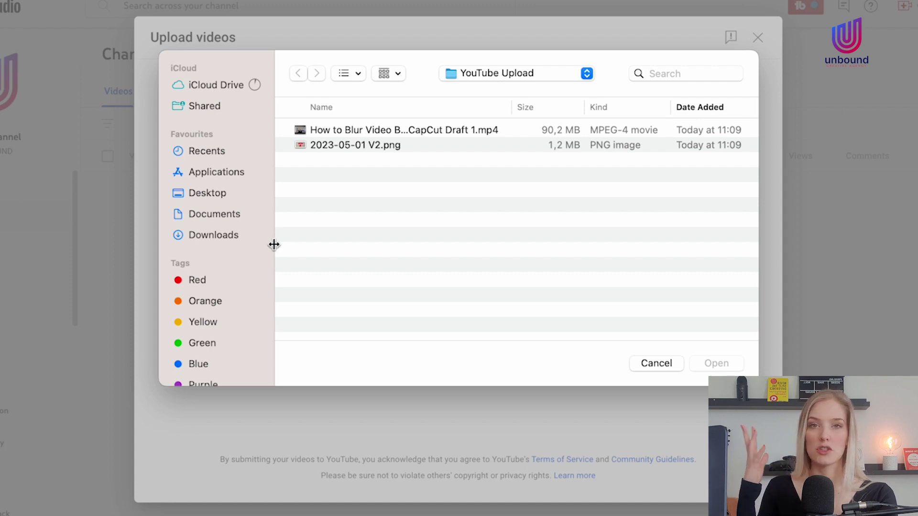
pyautogui.click(221, 216)
pyautogui.doubleClick(320, 146)
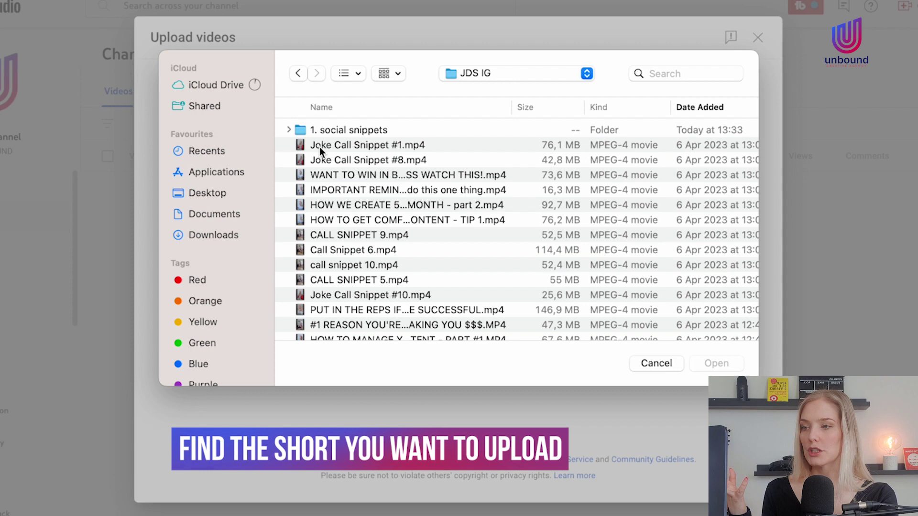
pyautogui.doubleClick(302, 131)
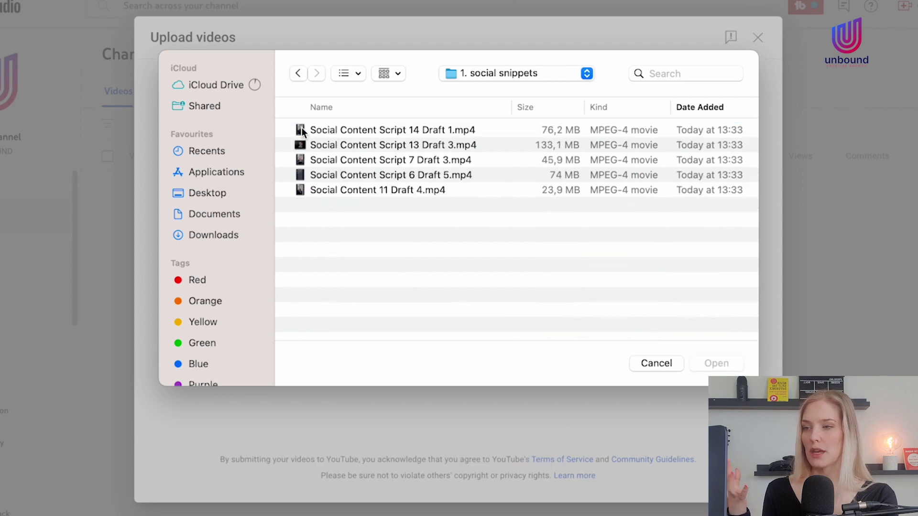
pyautogui.click(356, 129)
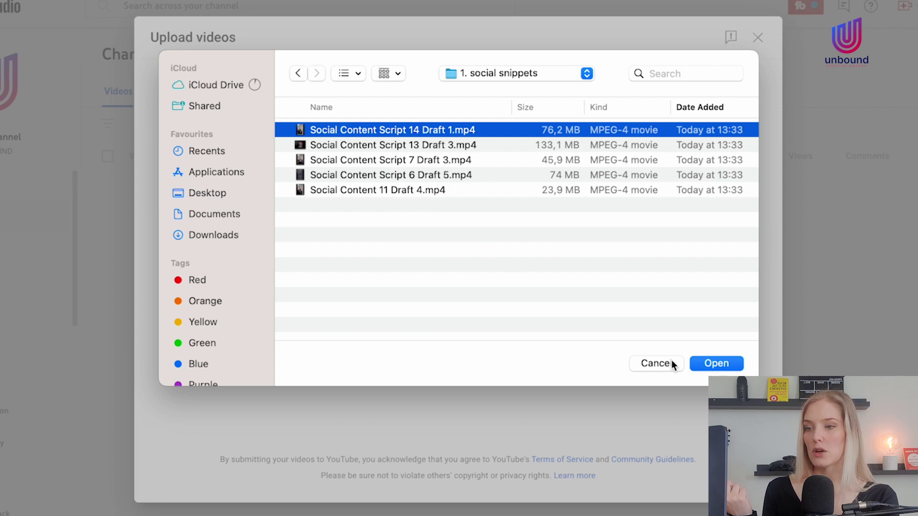
pyautogui.click(716, 363)
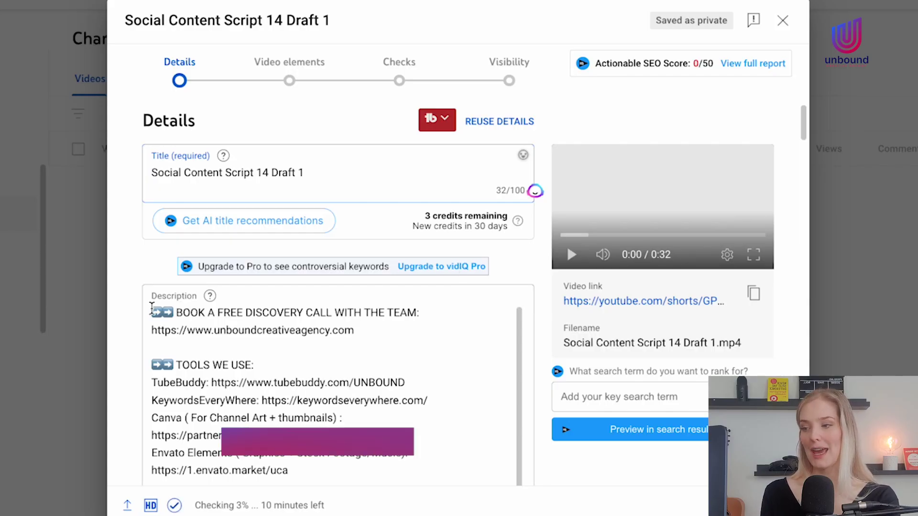
# Delete all of the existing description text
pyautogui.click(151, 313)
pyautogui.hotkey('ctrl', 'a')
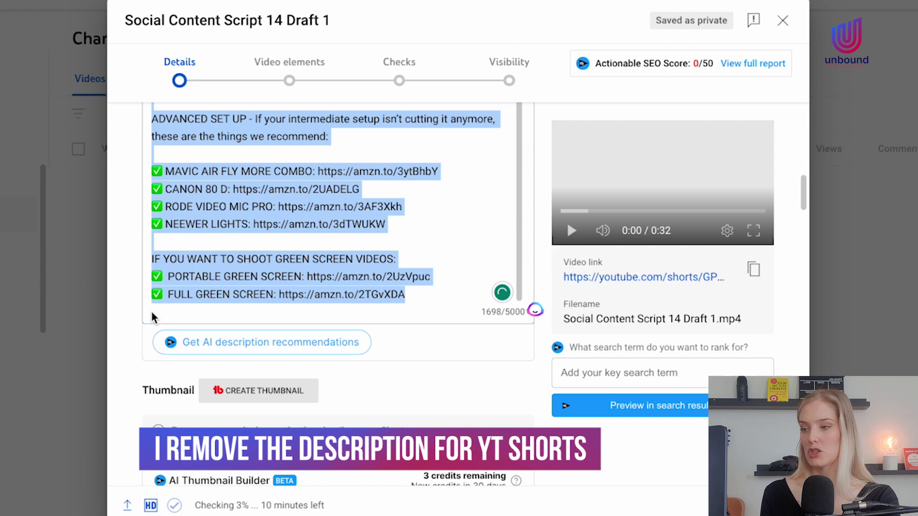
pyautogui.press('BackSpace')
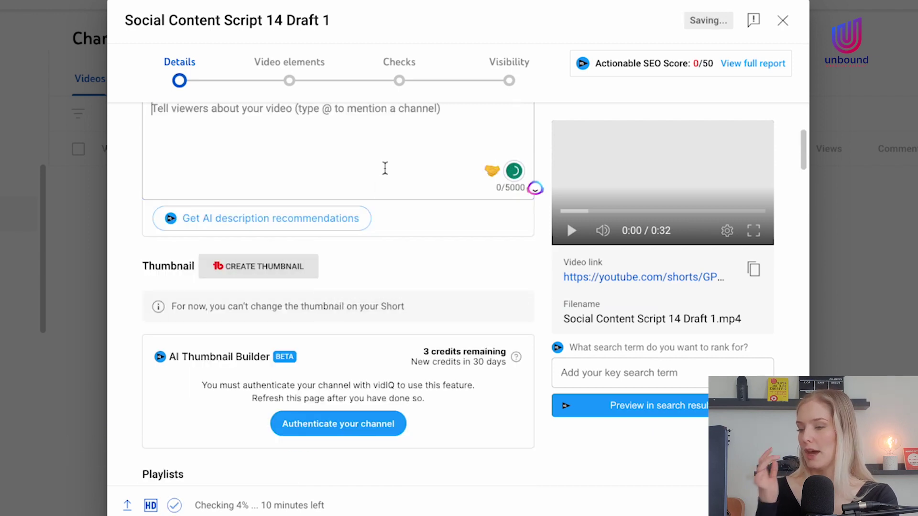
# Select the whole existing title so it can be replaced
pyautogui.scroll(4, 383, 168)
pyautogui.click(324, 173)
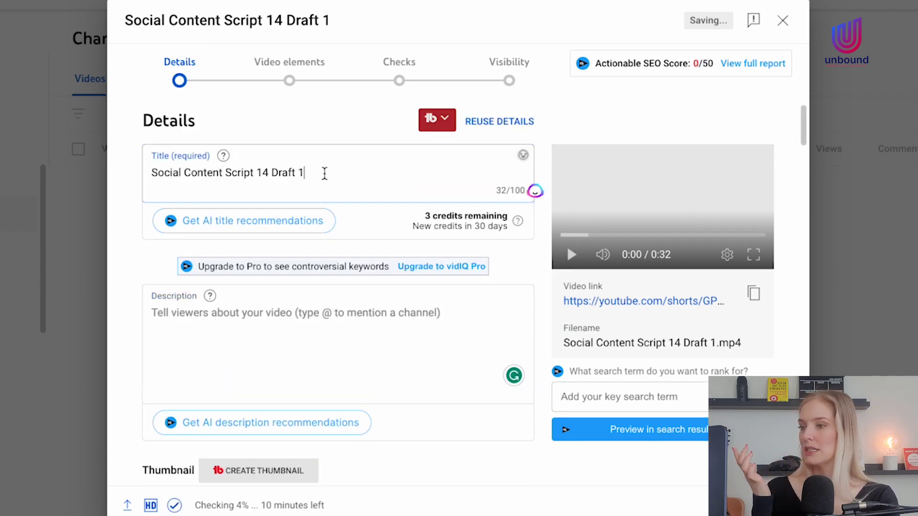
pyautogui.hotkey('ctrl', 'a')
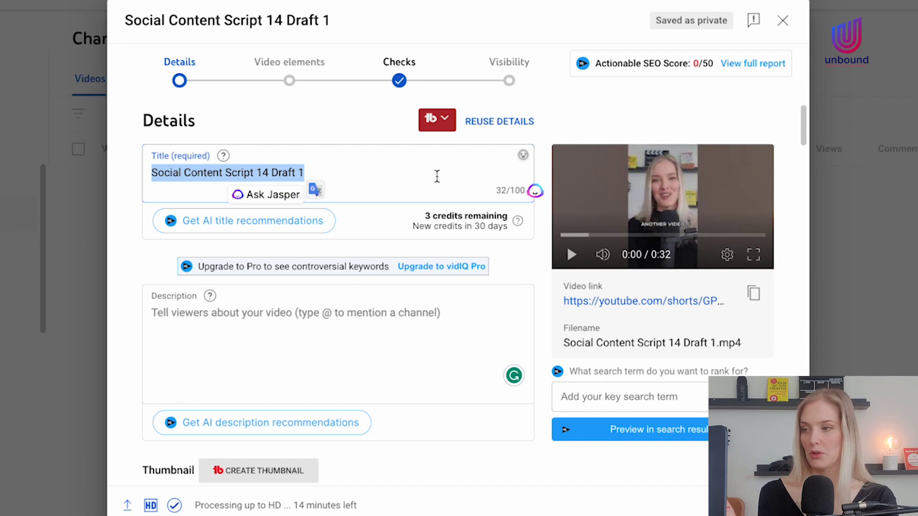
# Make the title read 'THIS is the one thing your content needs to go viral'
pyautogui.write('THIS is the one thing that you')
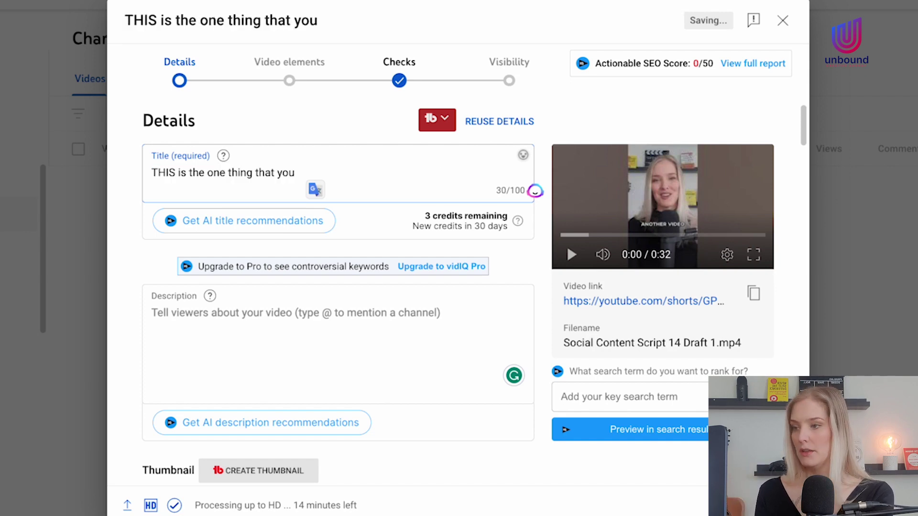
pyautogui.press('BackSpace')
pyautogui.press('BackSpace')
pyautogui.press('BackSpace')
pyautogui.press('BackSpace')
pyautogui.press('BackSpace')
pyautogui.press('BackSpace')
pyautogui.press('BackSpace')
pyautogui.write('your co')
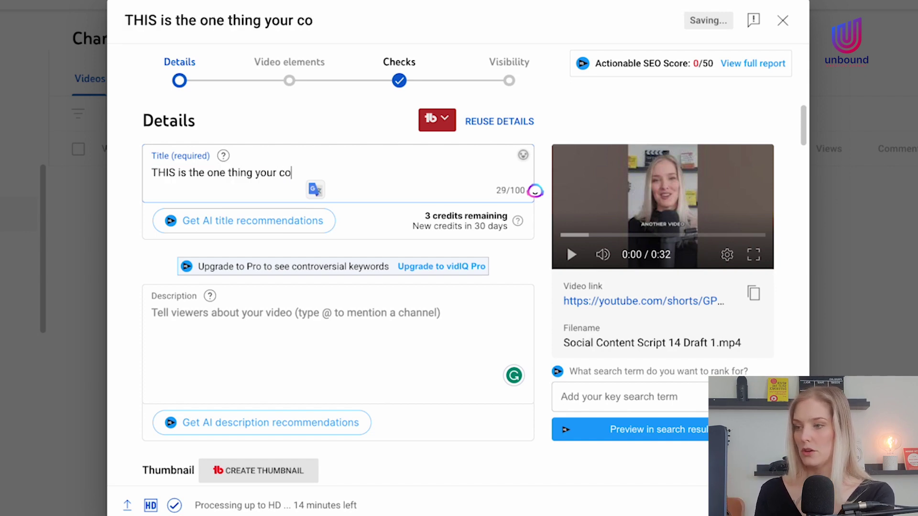
pyautogui.write('ntent needs to go viral')
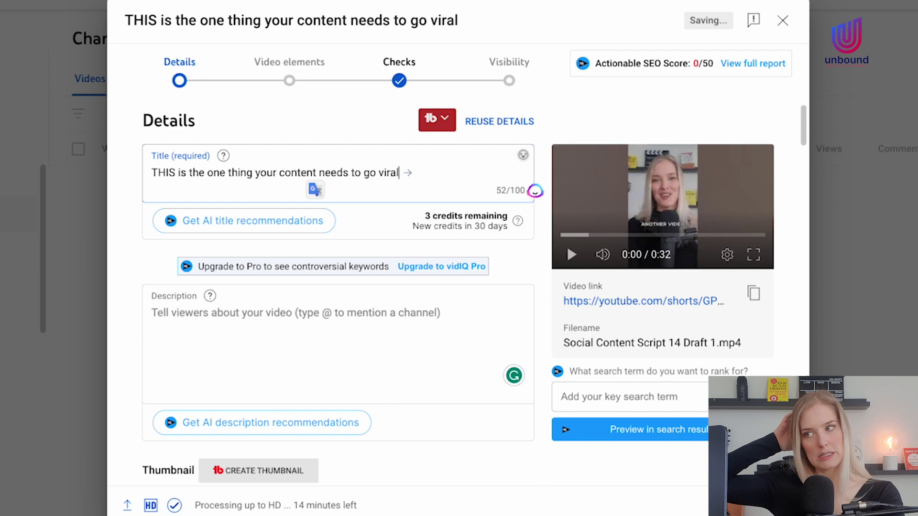
pyautogui.scroll(-2, 305, 360)
pyautogui.scroll(-5, 304, 357)
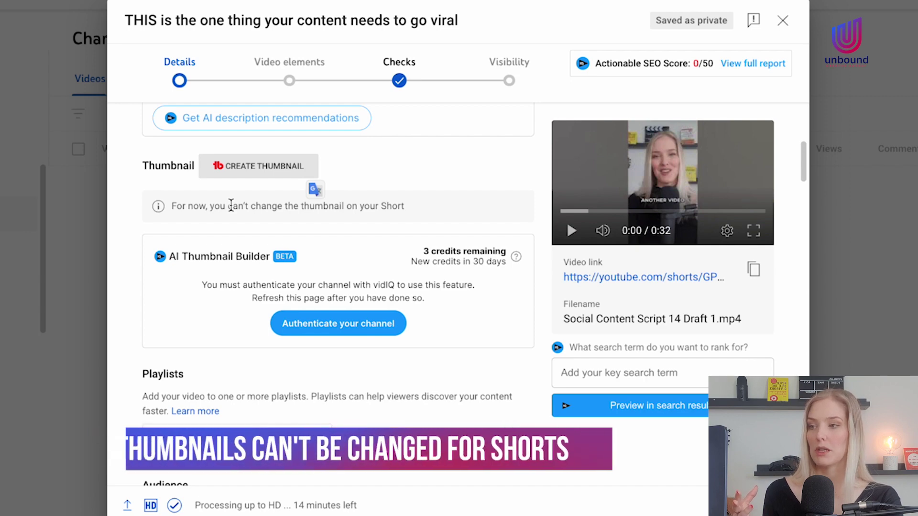
# Tick #shorts in the Playlists dropdown and confirm the choice
pyautogui.scroll(-4, 231, 205)
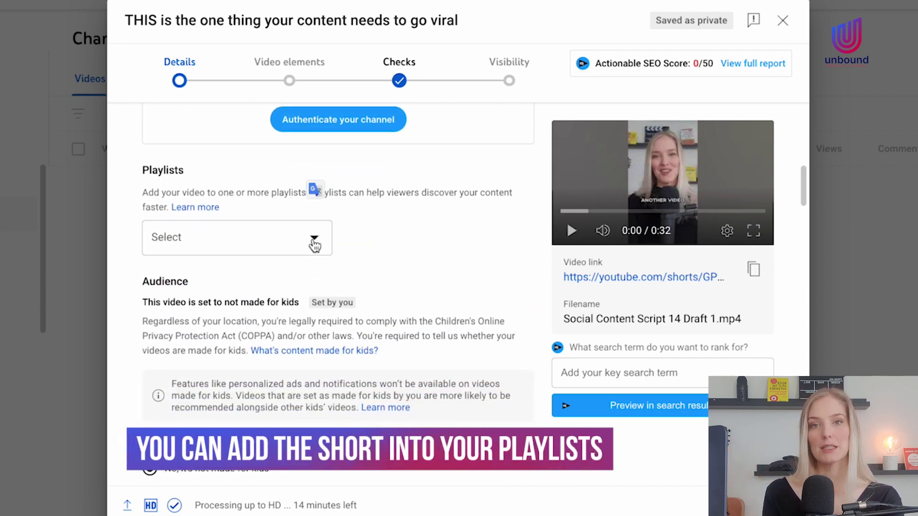
pyautogui.click(314, 242)
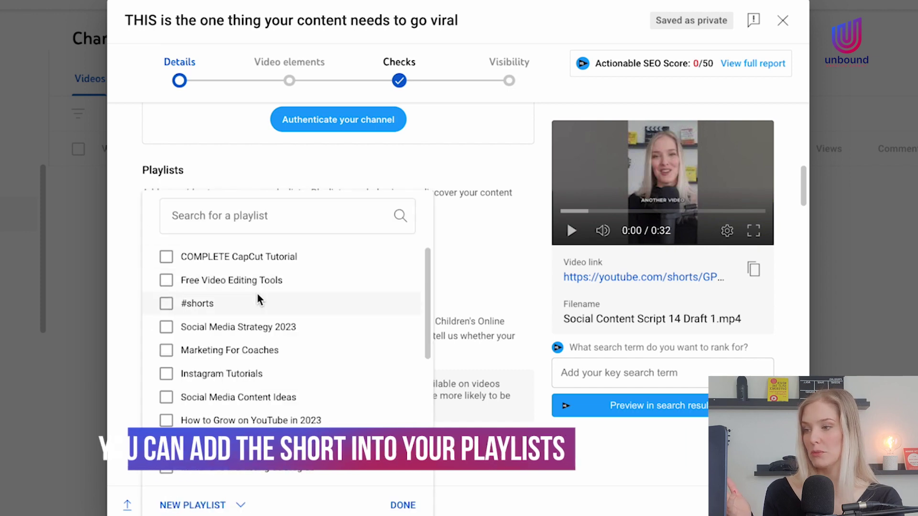
pyautogui.click(166, 307)
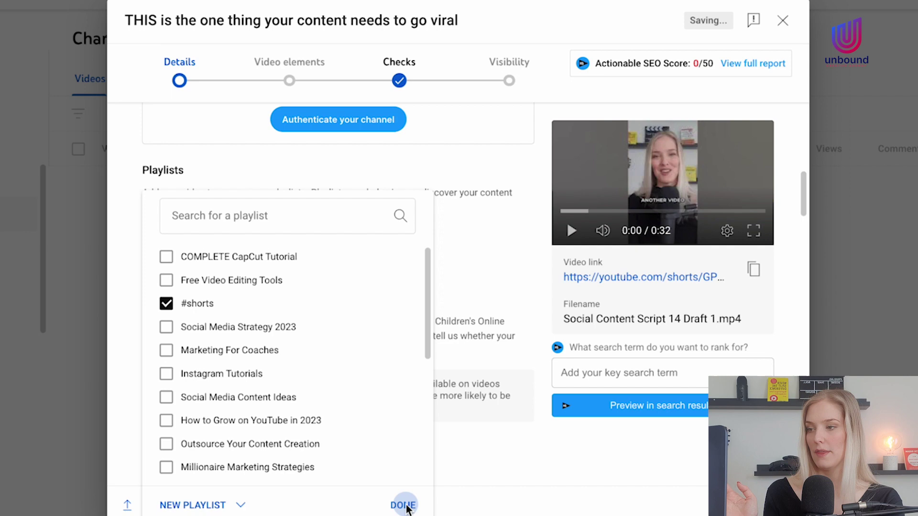
pyautogui.click(403, 506)
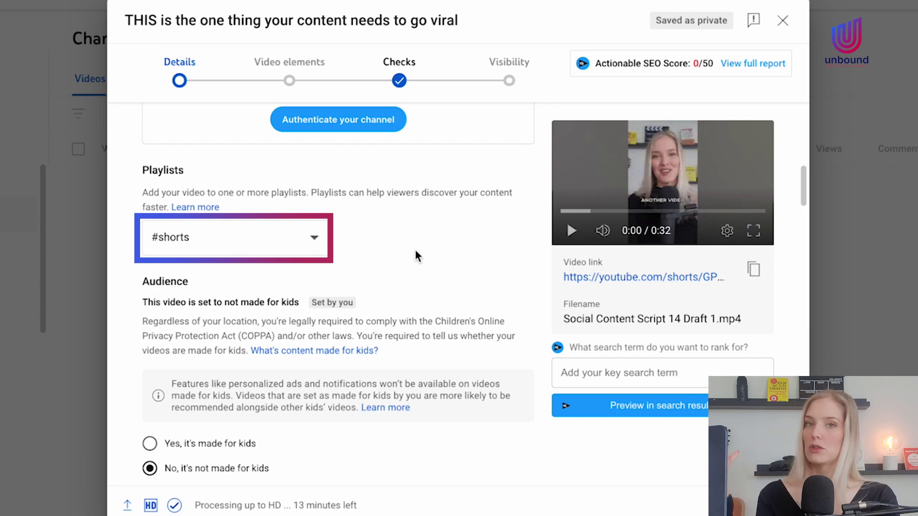
pyautogui.scroll(-3, 415, 256)
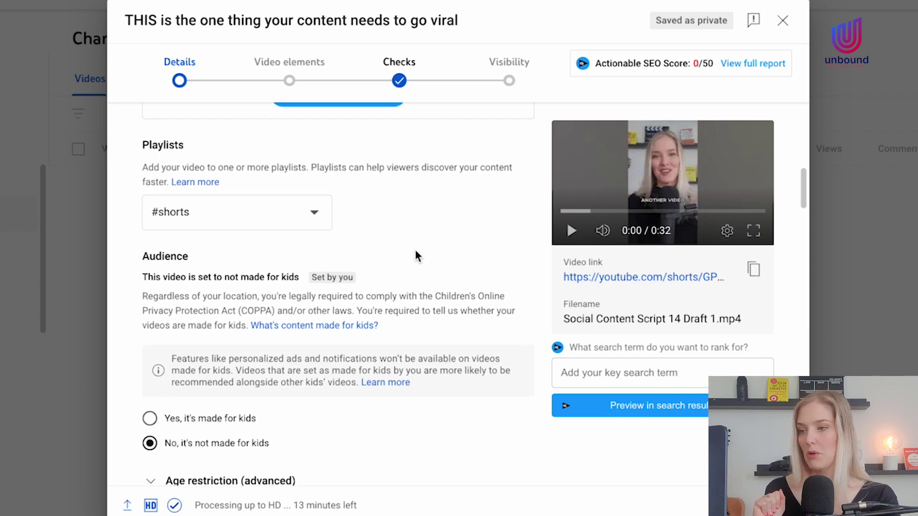
pyautogui.scroll(-1, 415, 256)
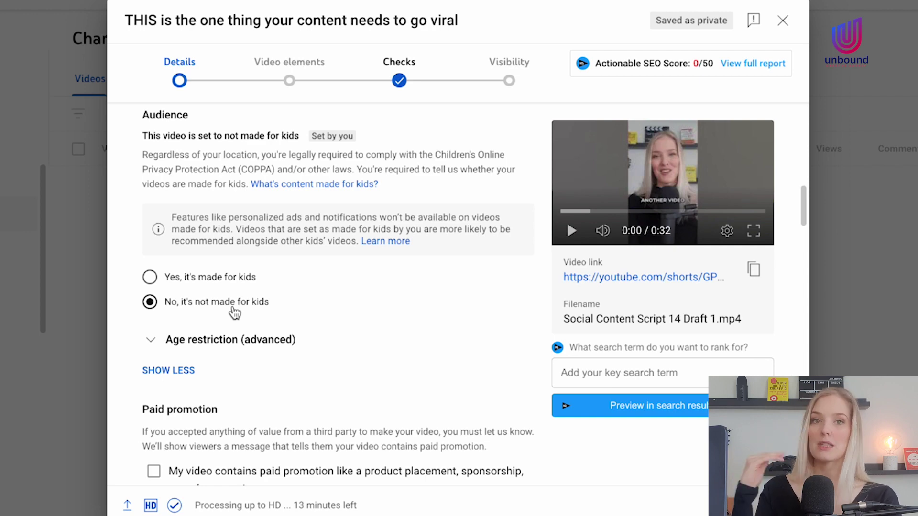
pyautogui.scroll(-5, 235, 313)
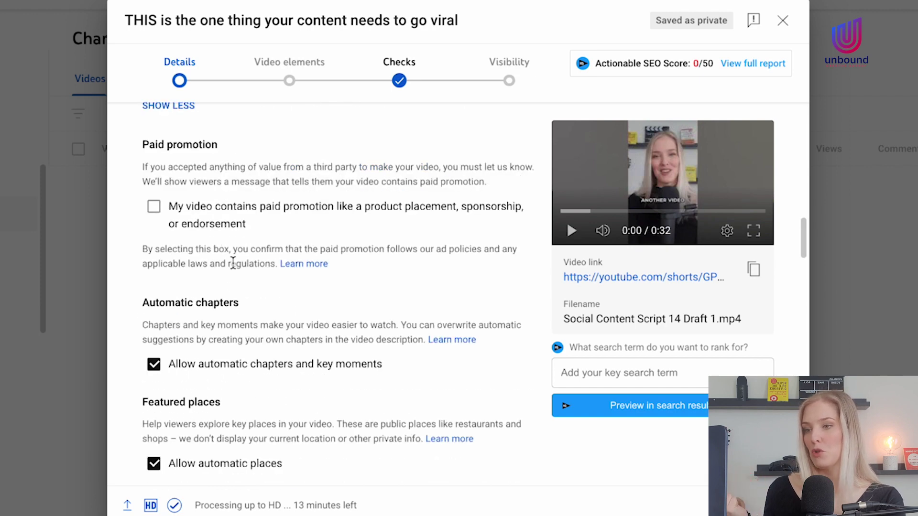
pyautogui.scroll(-4, 233, 264)
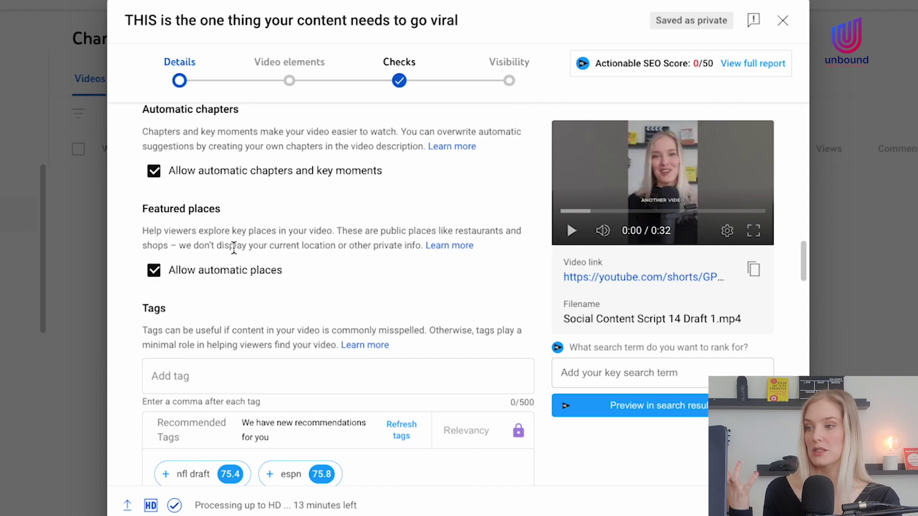
pyautogui.scroll(-2, 235, 251)
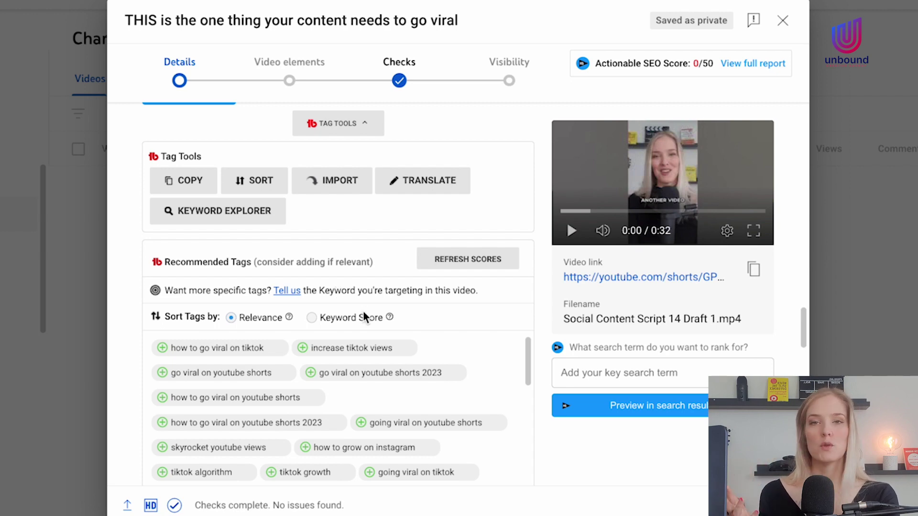
# Choose English in the Video language dropdown
pyautogui.scroll(-10, 354, 323)
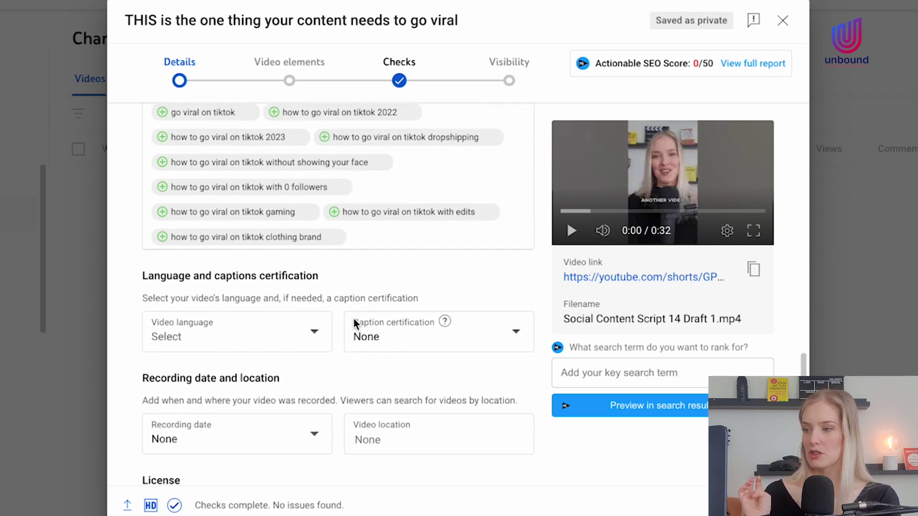
pyautogui.scroll(-1, 354, 323)
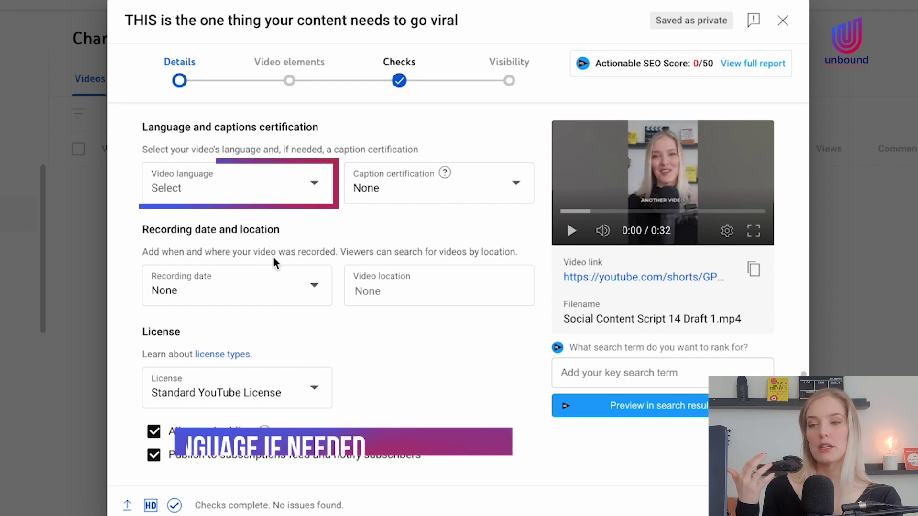
pyautogui.click(209, 187)
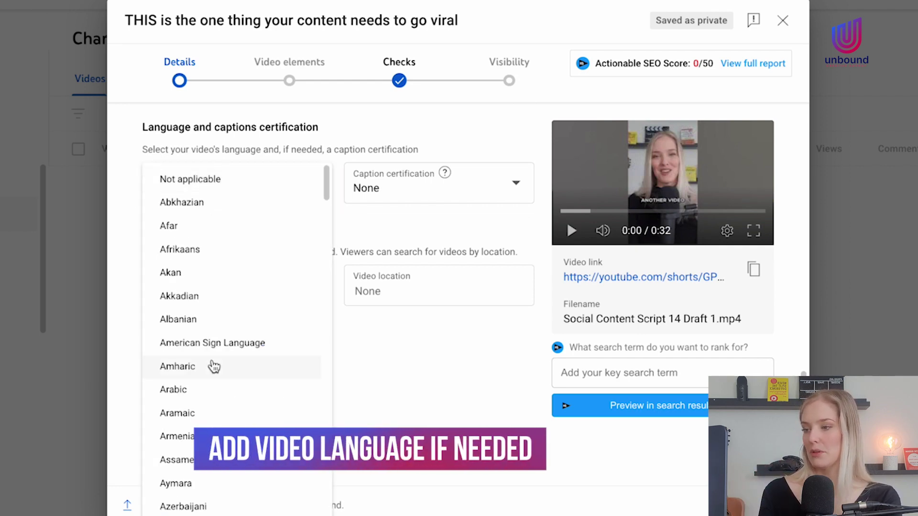
pyautogui.scroll(-5, 216, 365)
pyautogui.scroll(-10, 214, 366)
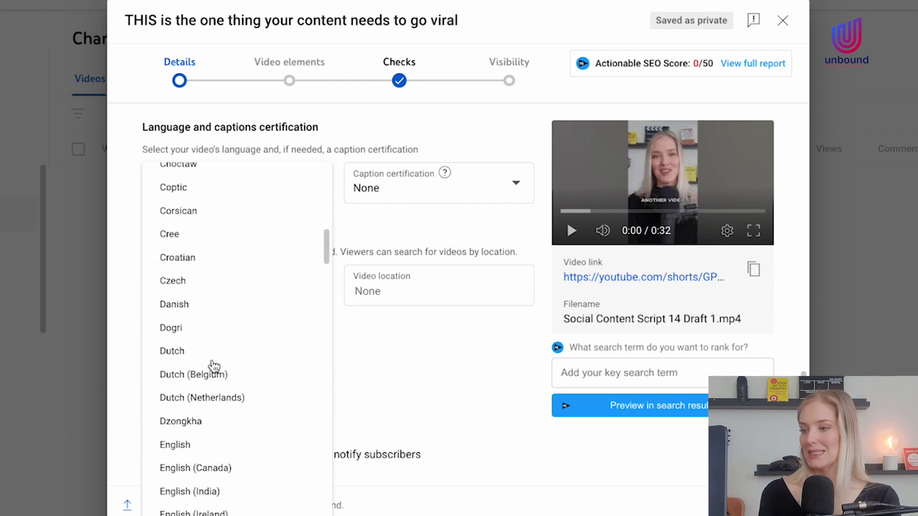
pyautogui.click(209, 370)
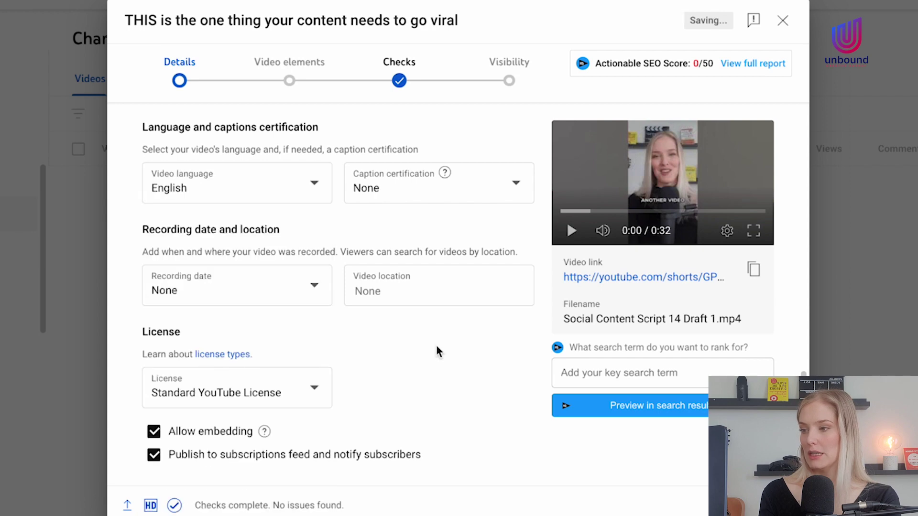
pyautogui.scroll(-2, 437, 352)
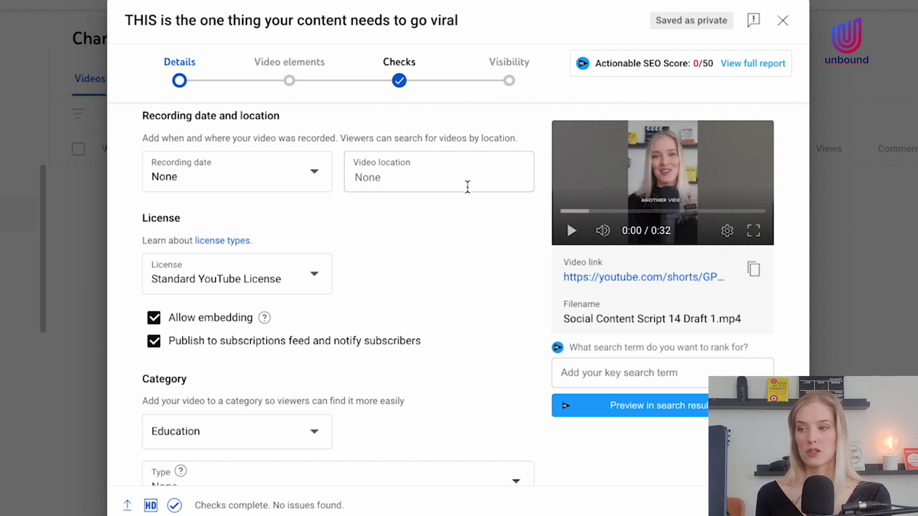
# Switch the category dropdown from Education to Howto & Style
pyautogui.scroll(-4, 414, 225)
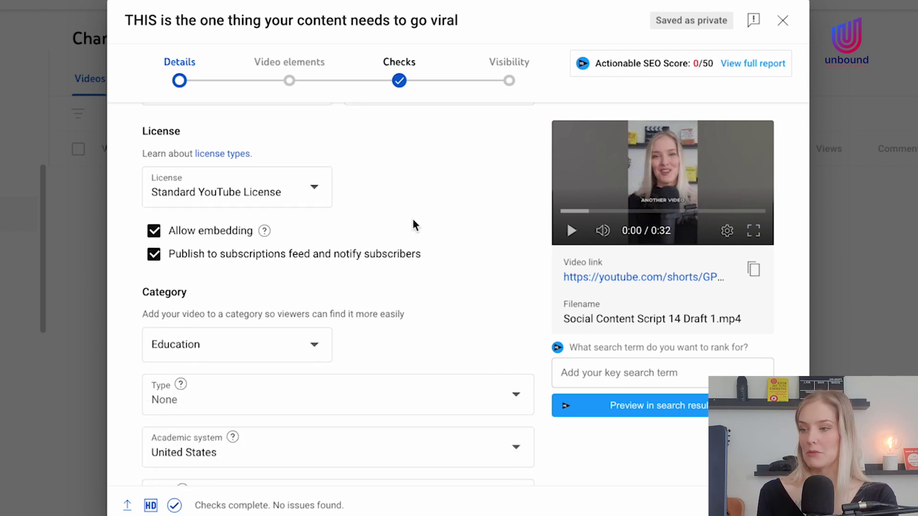
pyautogui.click(319, 246)
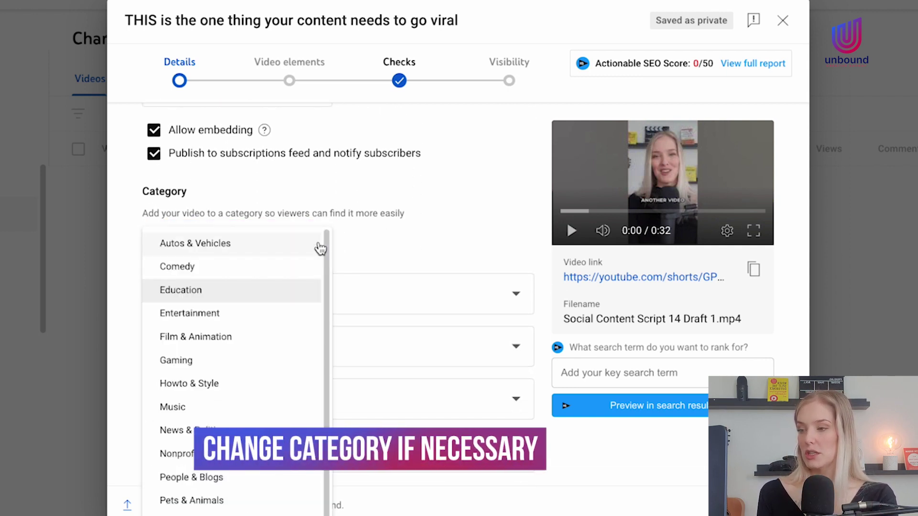
pyautogui.click(240, 390)
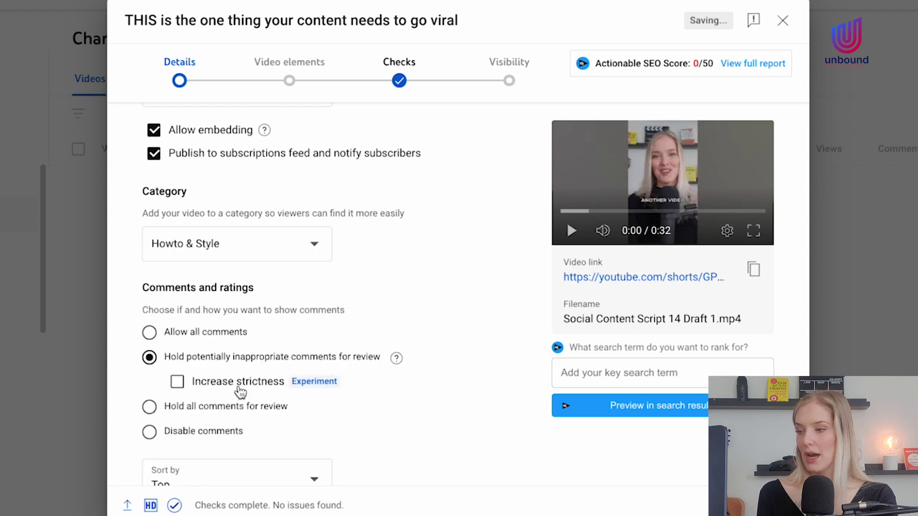
pyautogui.scroll(-2, 410, 267)
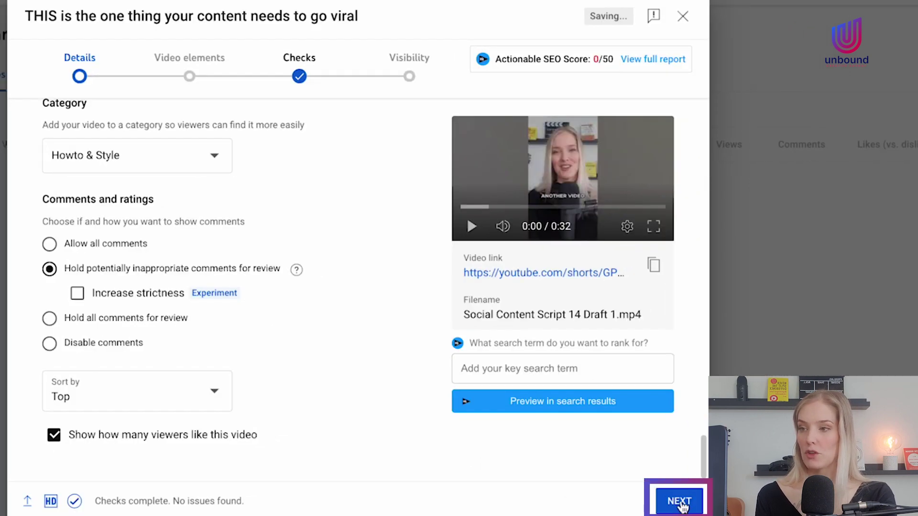
# Advance past the Details and Video elements pages to the Checks page
pyautogui.click(680, 502)
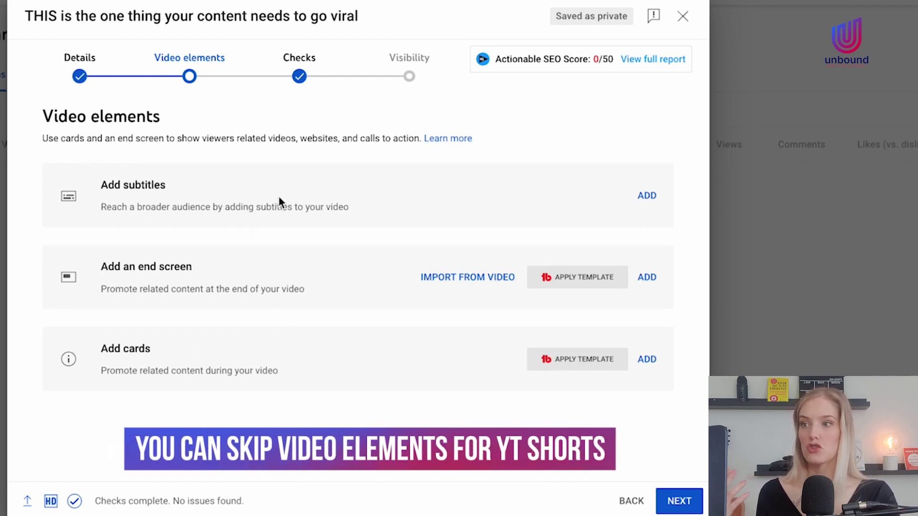
pyautogui.click(683, 506)
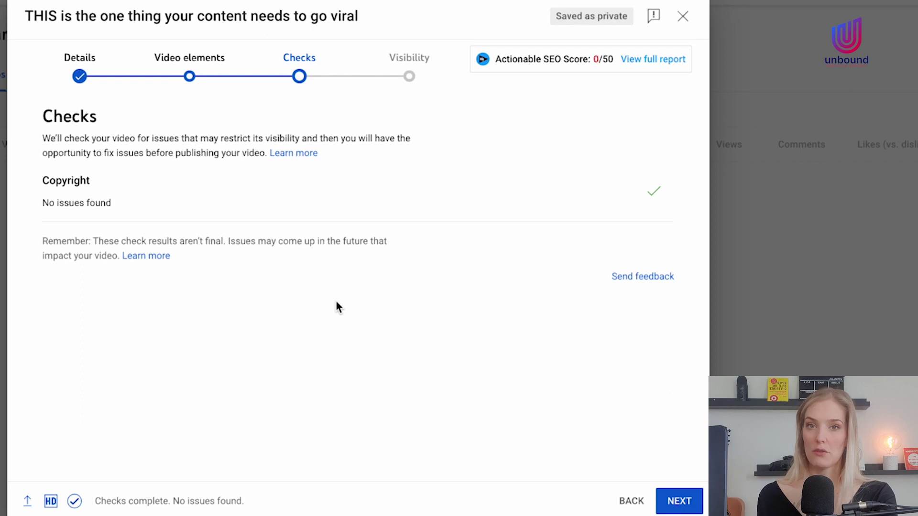
# Continue from Checks to the Visibility page and review its publishing options
pyautogui.click(701, 505)
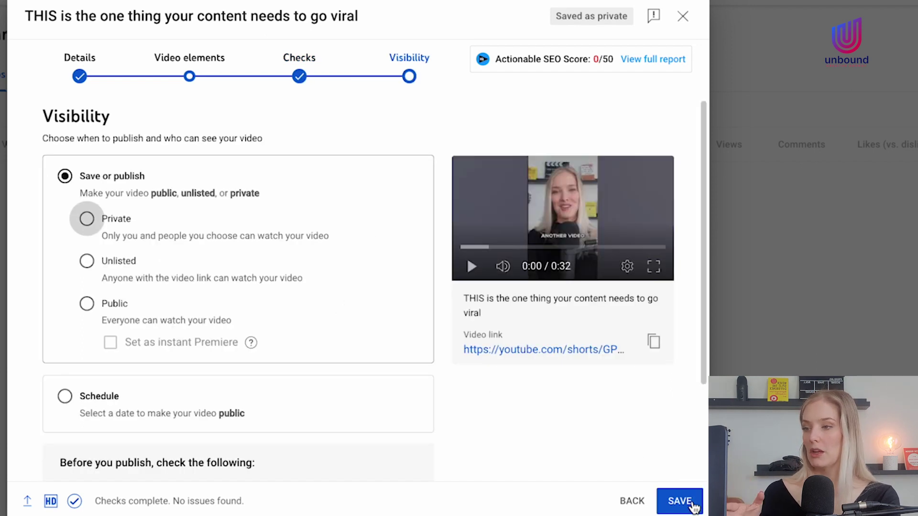
pyautogui.scroll(-1, 400, 235)
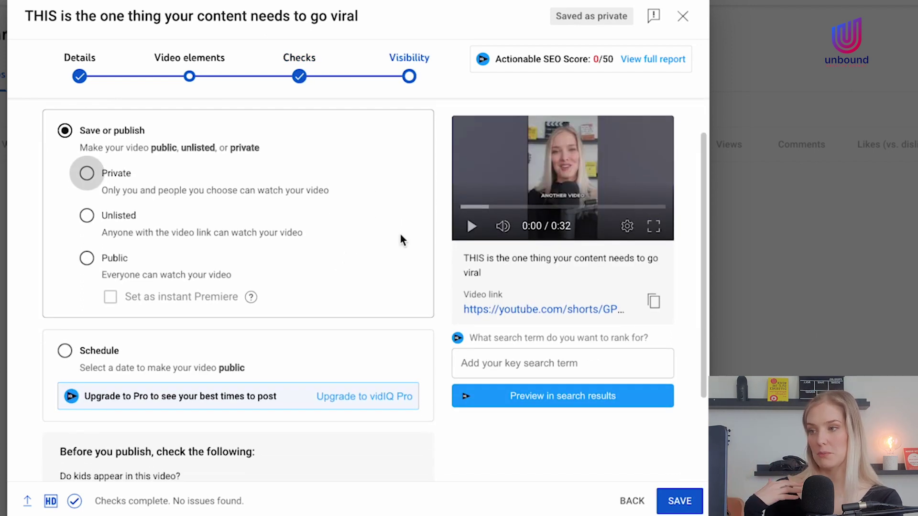
pyautogui.scroll(1, 400, 234)
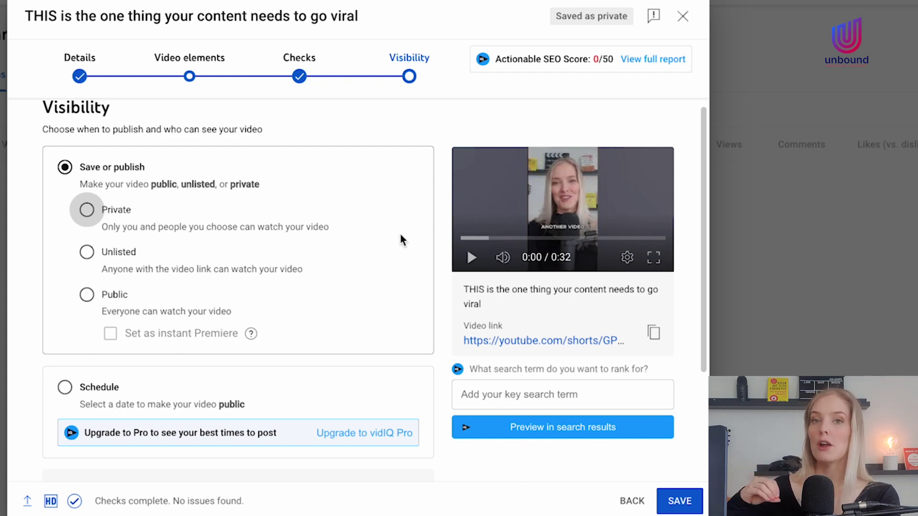
pyautogui.scroll(-1, 400, 235)
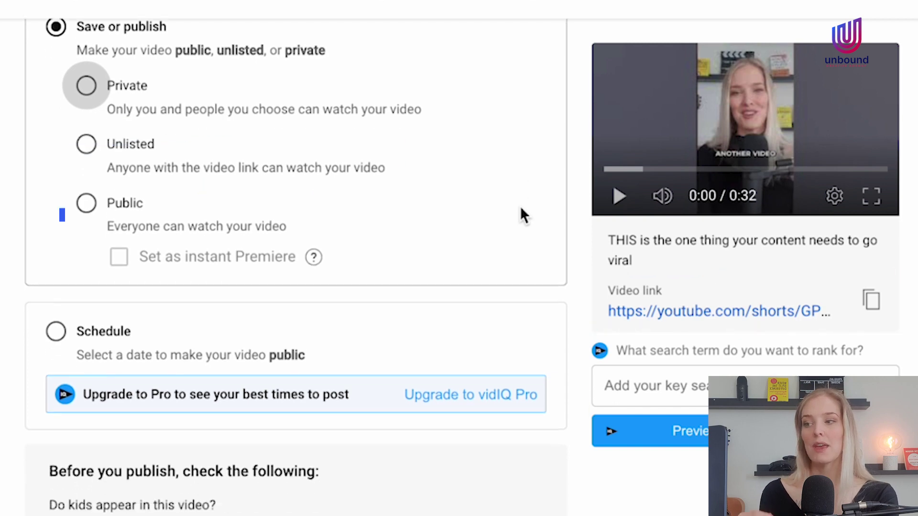
pyautogui.scroll(-2, 521, 206)
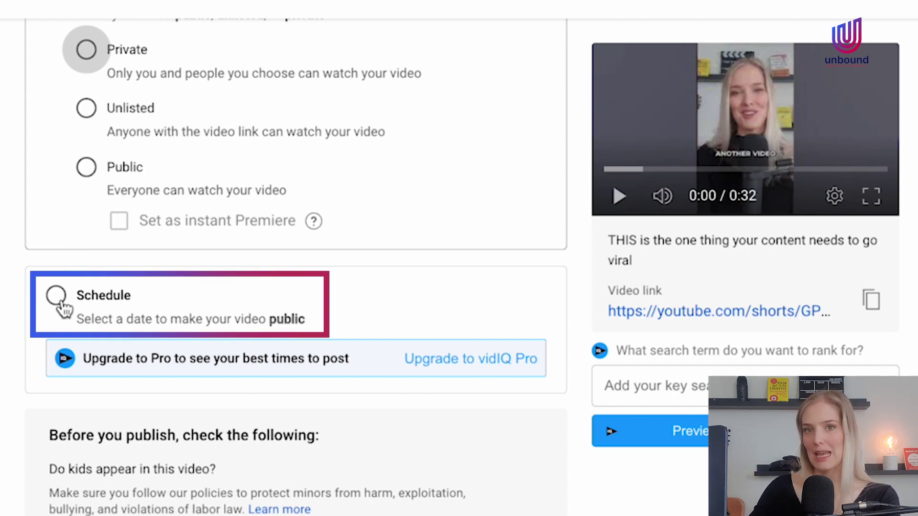
# Set the short's visibility to Public and publish it
pyautogui.click(86, 178)
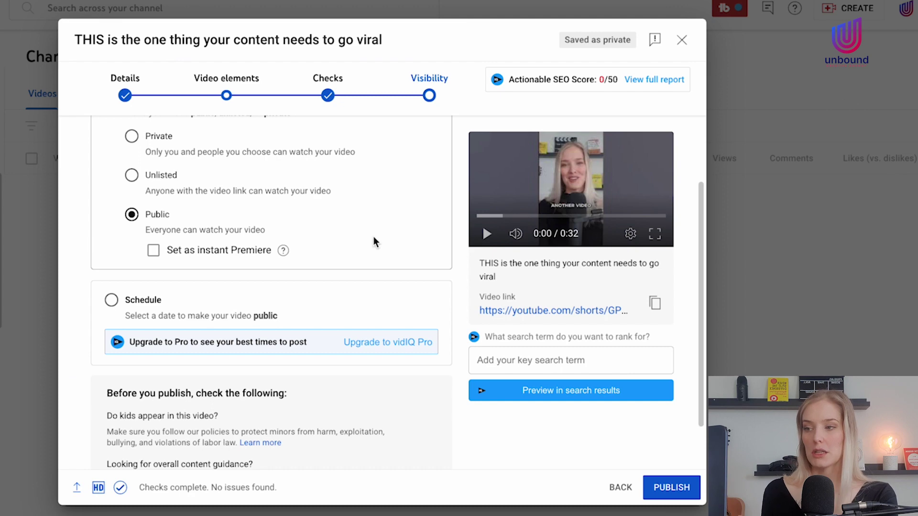
pyautogui.scroll(-1, 374, 241)
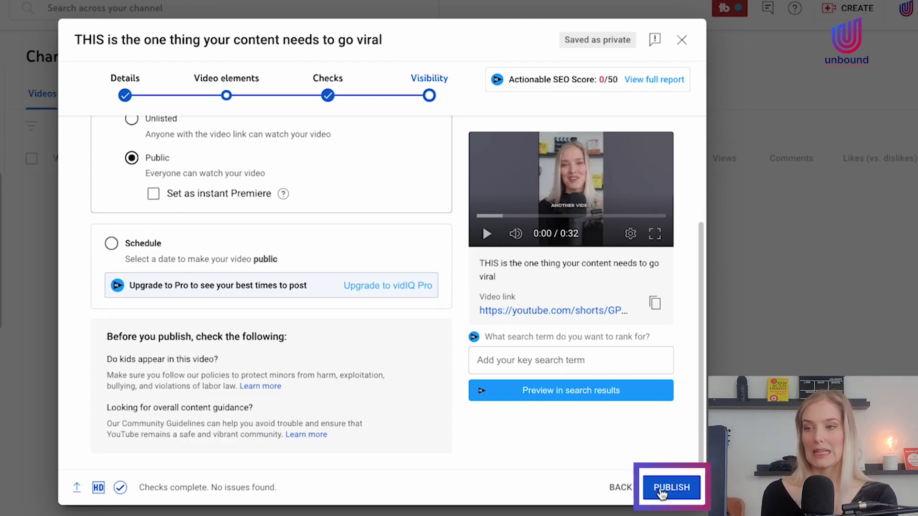
pyautogui.click(662, 493)
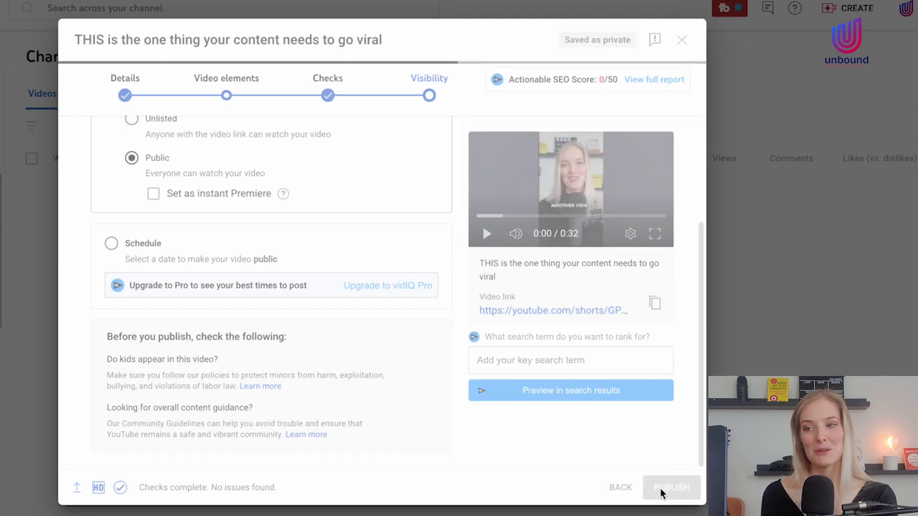